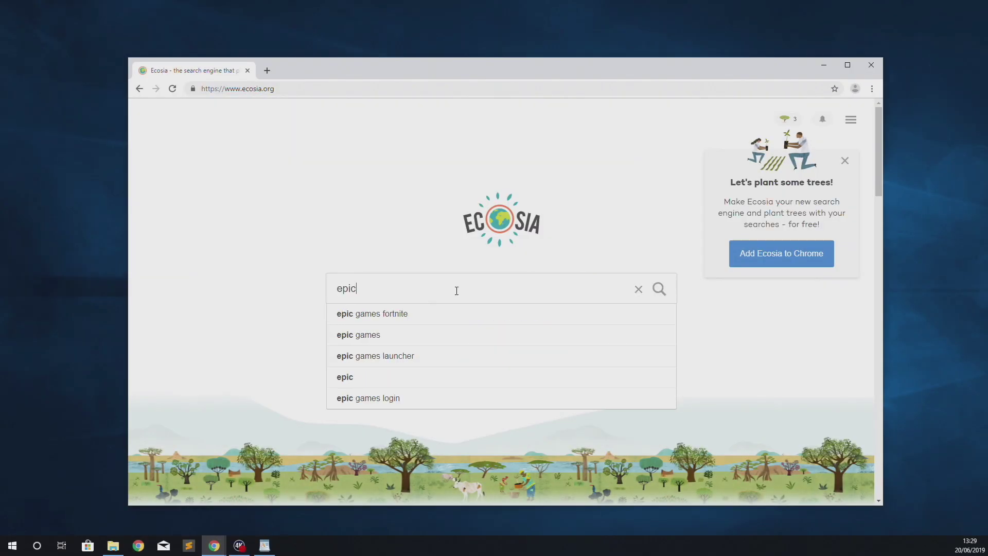
- Search Ecosia for 'epic games', open the Epic Games home page and download EpicInstaller-10.2.2.msi
{"action": "key", "text": "Return"}
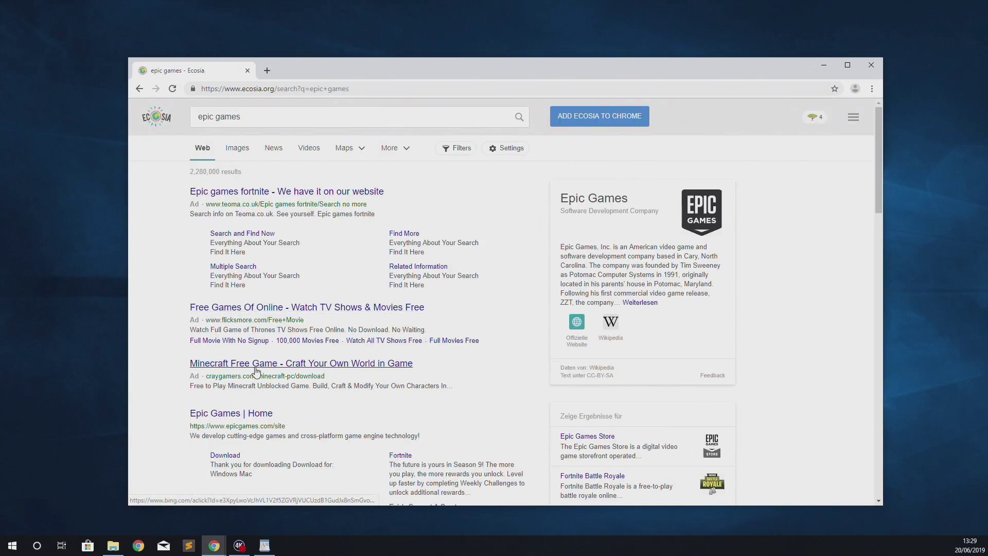
{"action": "left_click", "coordinate": [241, 416]}
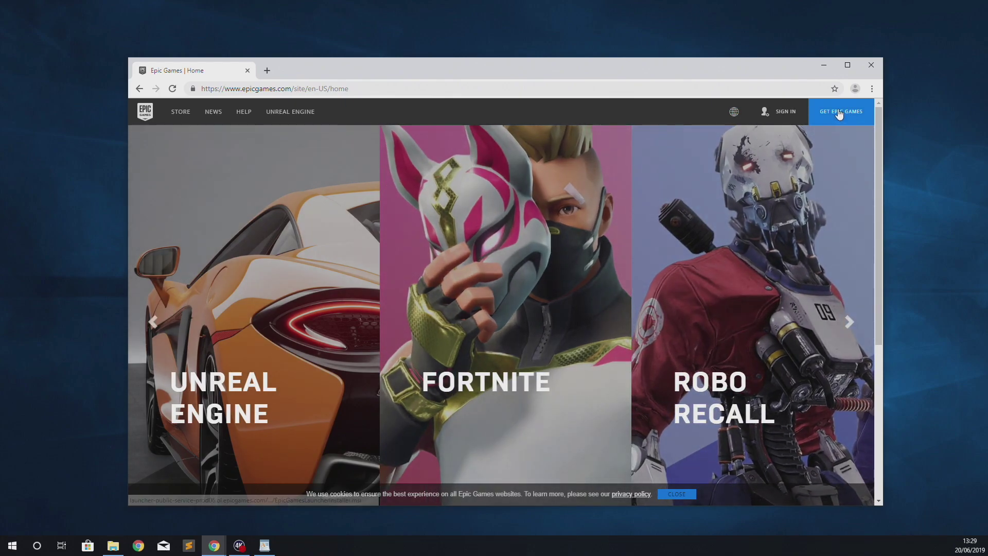
{"action": "left_click", "coordinate": [834, 114]}
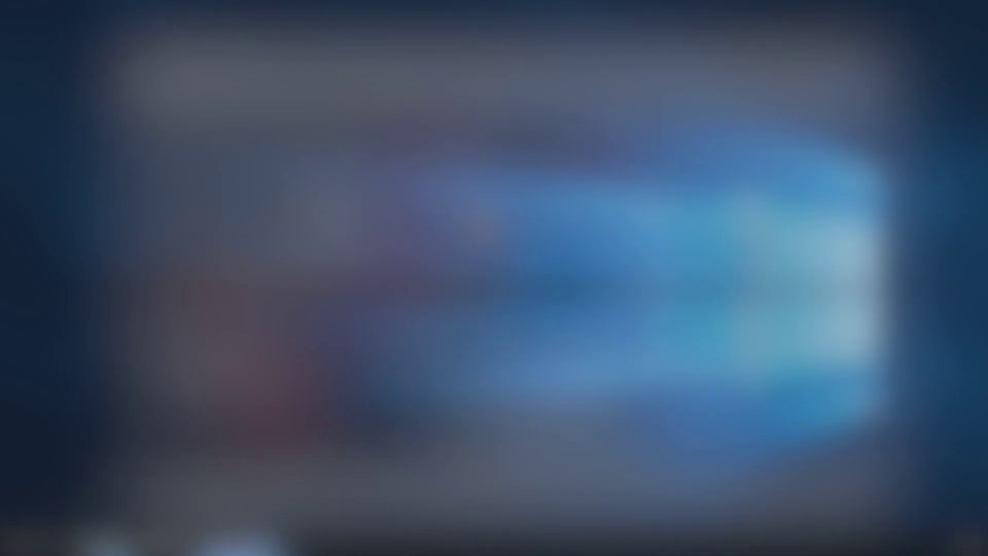
- Open Epic Games Launcher from a Windows search for 'epi' and launch Unreal Engine 4.22.2
{"action": "left_click", "coordinate": [38, 546]}
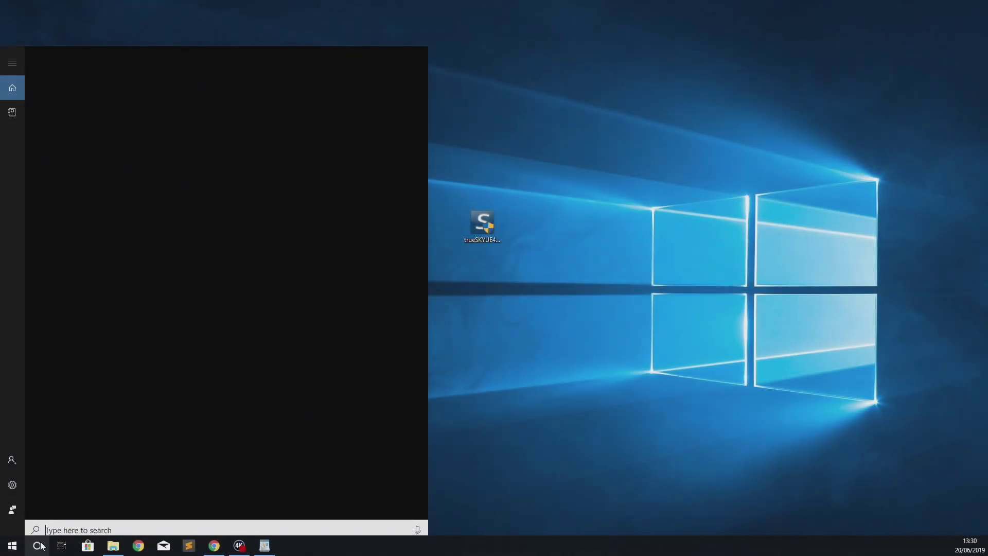
{"action": "type", "text": "epi"}
{"action": "key", "text": "Return"}
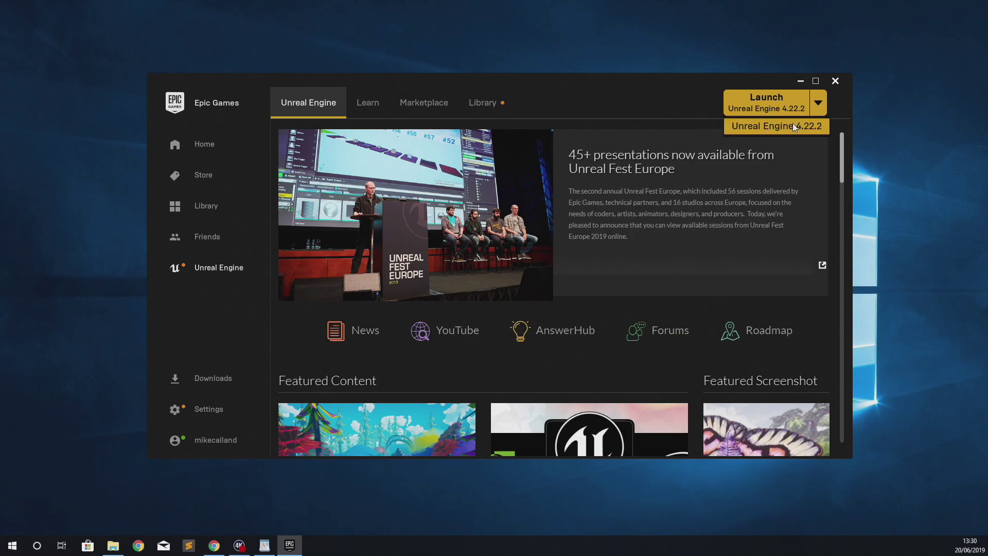
{"action": "left_click", "coordinate": [765, 103]}
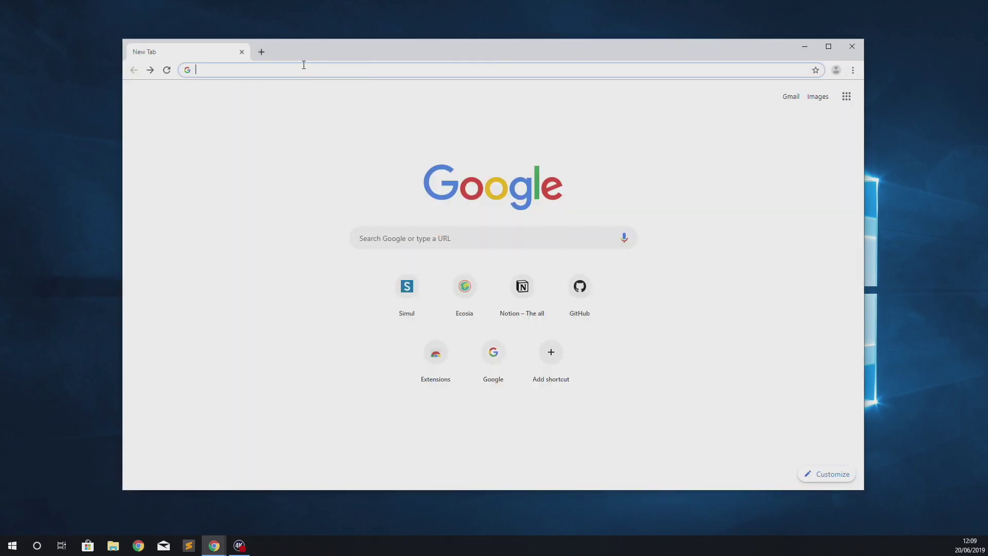
- Go to simul.co and sign in to the Simul account
{"action": "type", "text": "simul.co"}
{"action": "key", "text": "Return"}
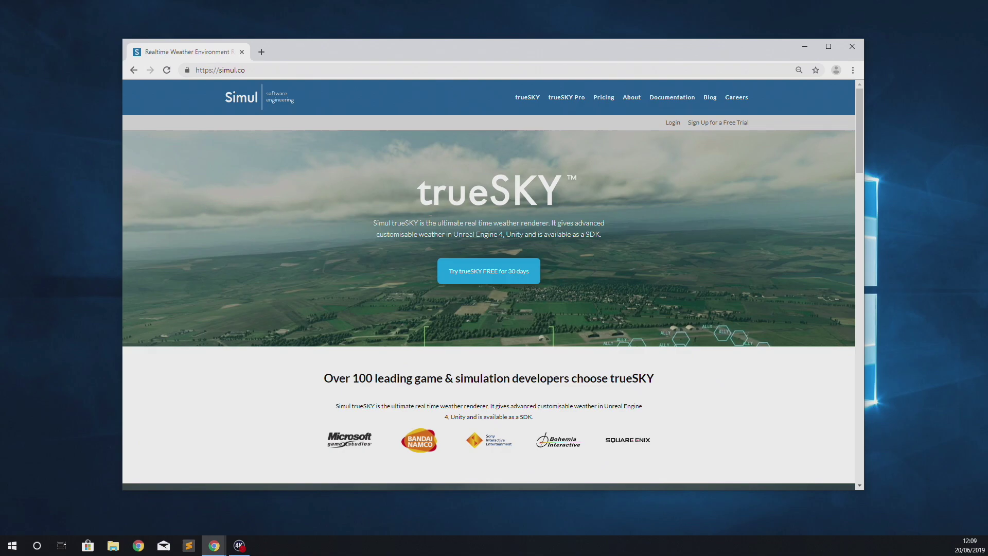
{"action": "left_click", "coordinate": [721, 124]}
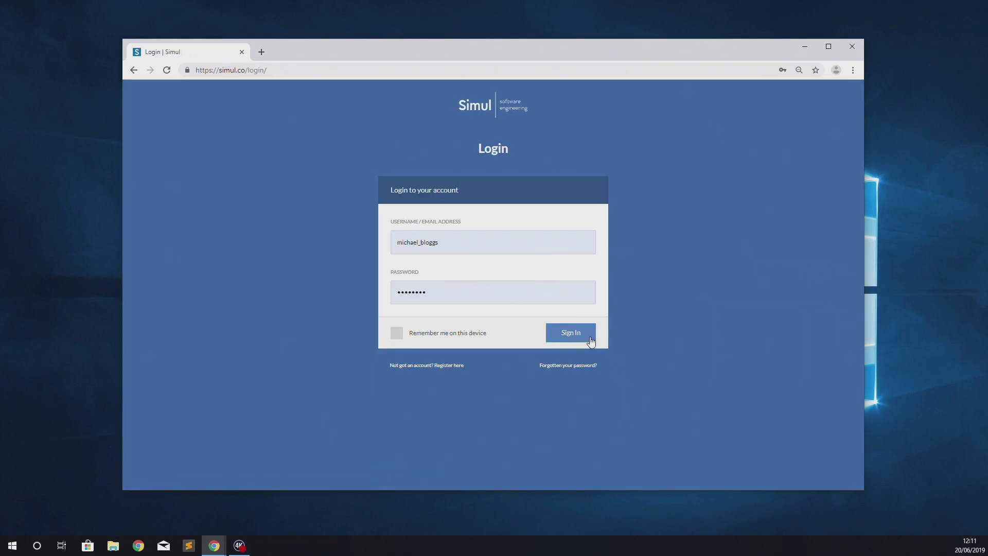
{"action": "left_click", "coordinate": [581, 333]}
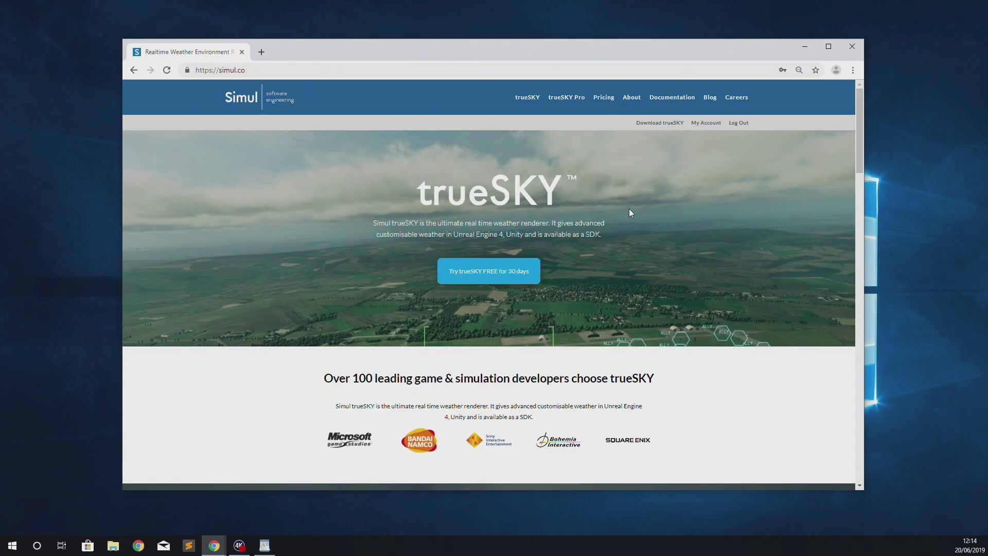
- Download the newest 4.22.2 build from Plugin Installer for Epic UE Binary Distribution
{"action": "left_click", "coordinate": [668, 123]}
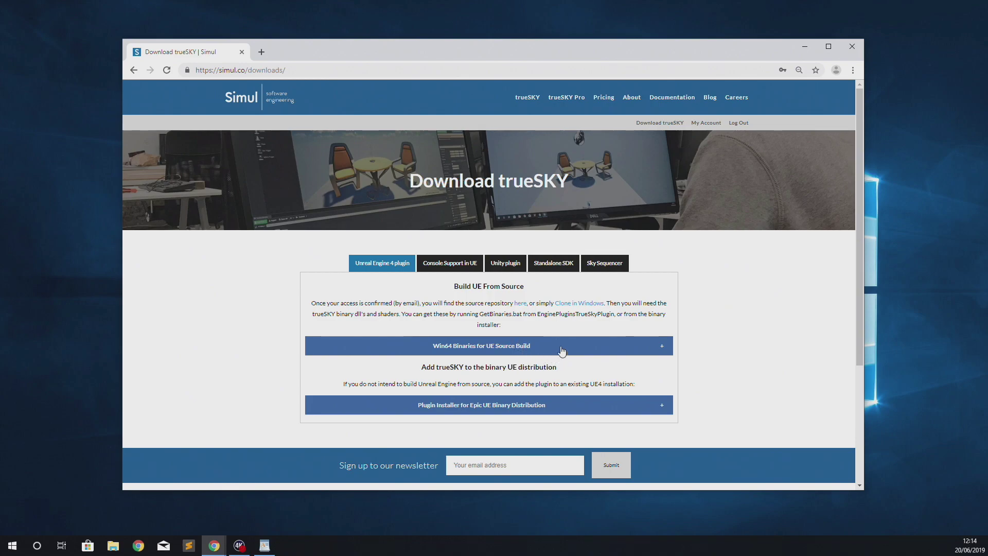
{"action": "left_click", "coordinate": [586, 410]}
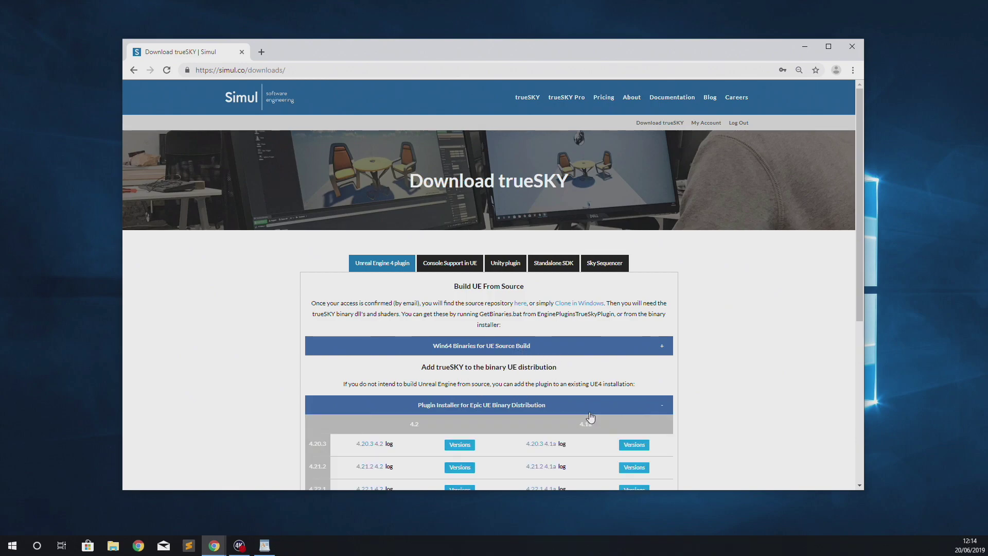
{"action": "scroll", "coordinate": [582, 394], "scroll_direction": "down", "scroll_amount": 3}
{"action": "left_click", "coordinate": [459, 358]}
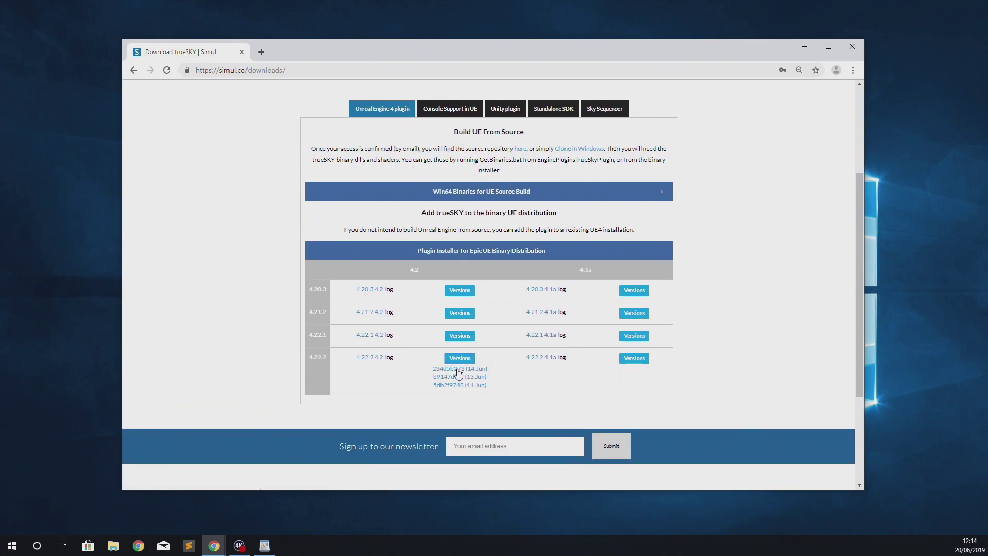
{"action": "left_click", "coordinate": [479, 375]}
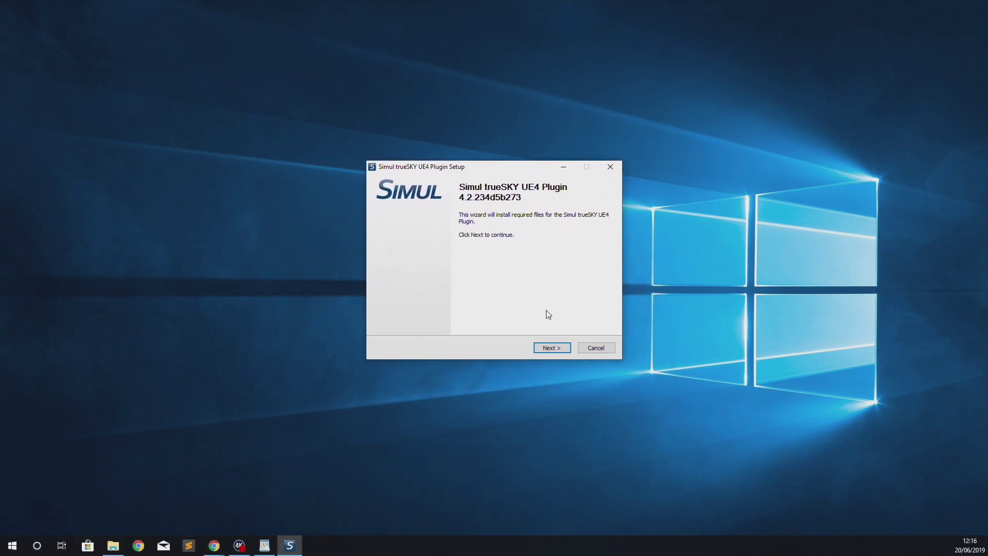
- Install the trueSKY plugin into C:\Program Files\Epic Games\UE_4.22\ with the setup wizard
{"action": "left_click", "coordinate": [551, 347]}
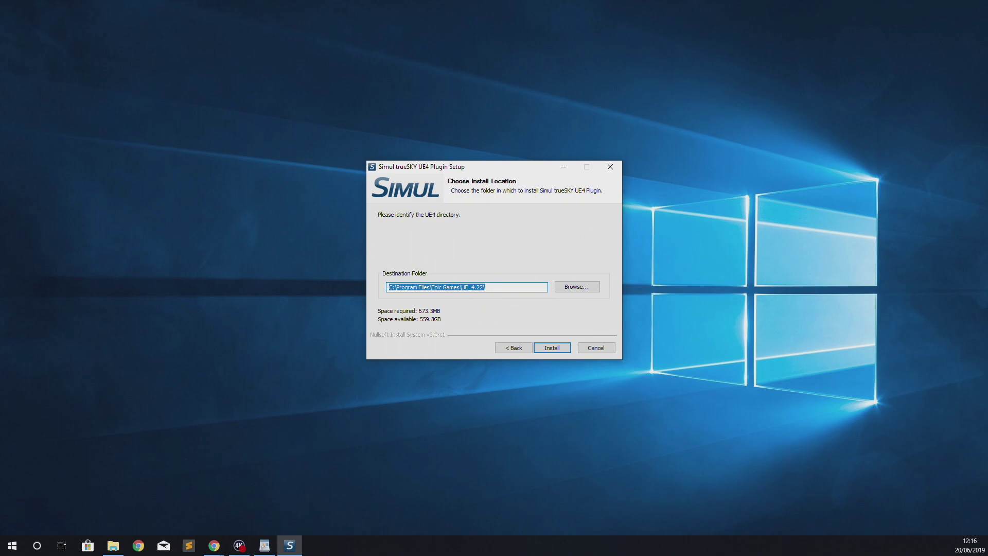
{"action": "left_click", "coordinate": [113, 545]}
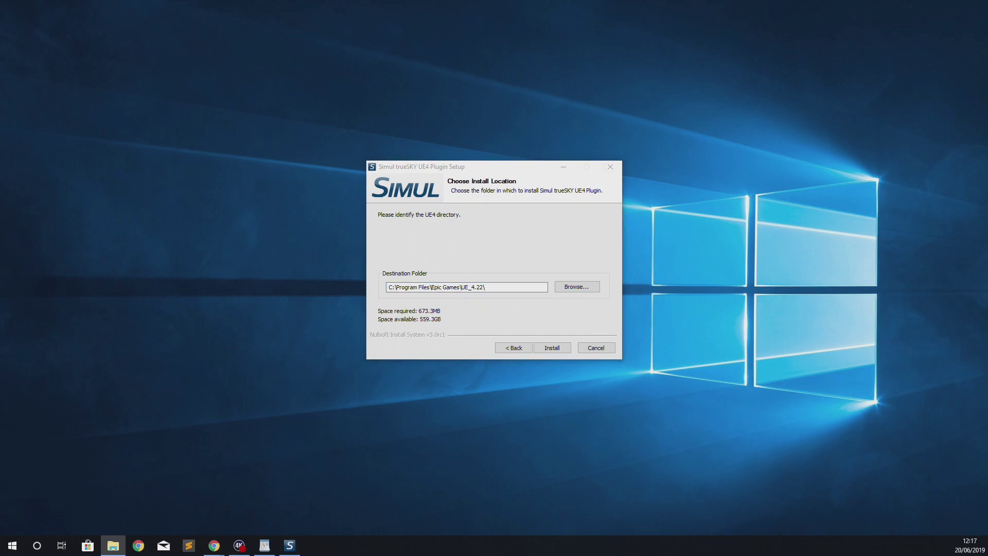
{"action": "left_click", "coordinate": [551, 348]}
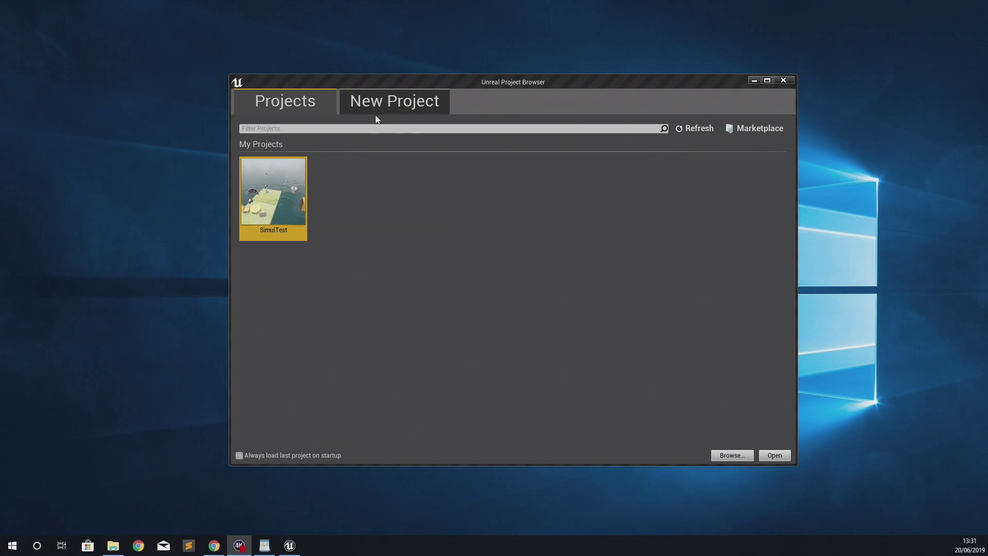
- Create a new First Person Blueprint project named MyProject from the Project Browser
{"action": "left_click", "coordinate": [398, 102]}
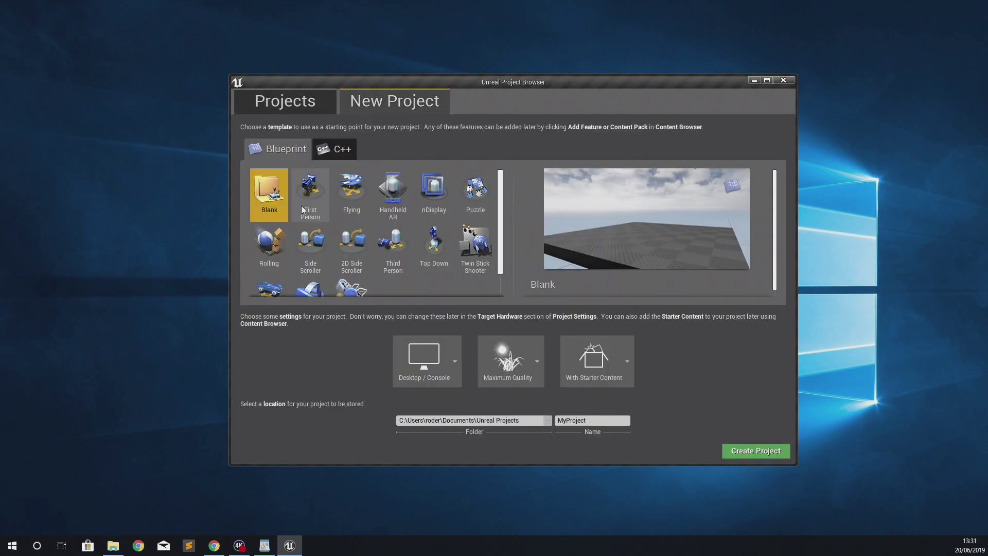
{"action": "left_click", "coordinate": [316, 192]}
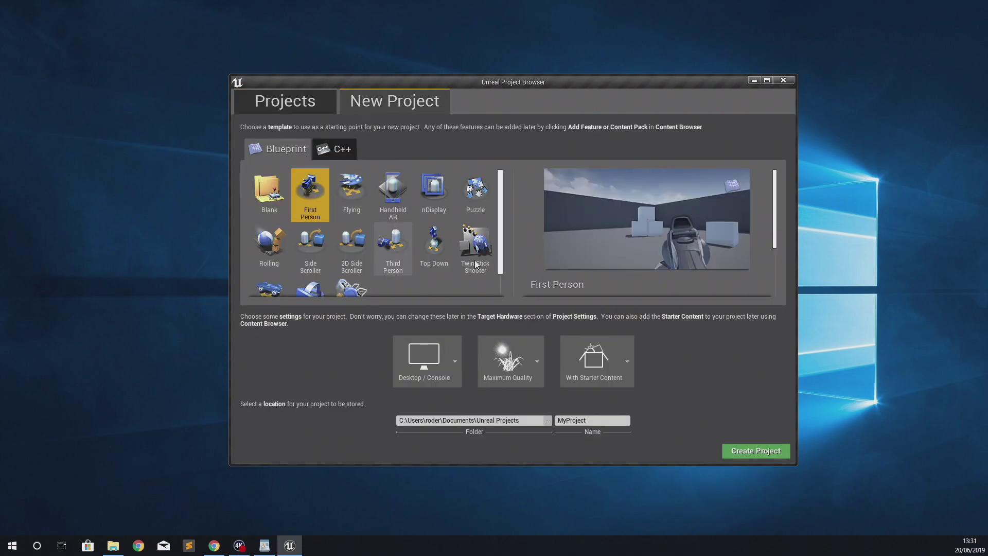
{"action": "left_click", "coordinate": [764, 453]}
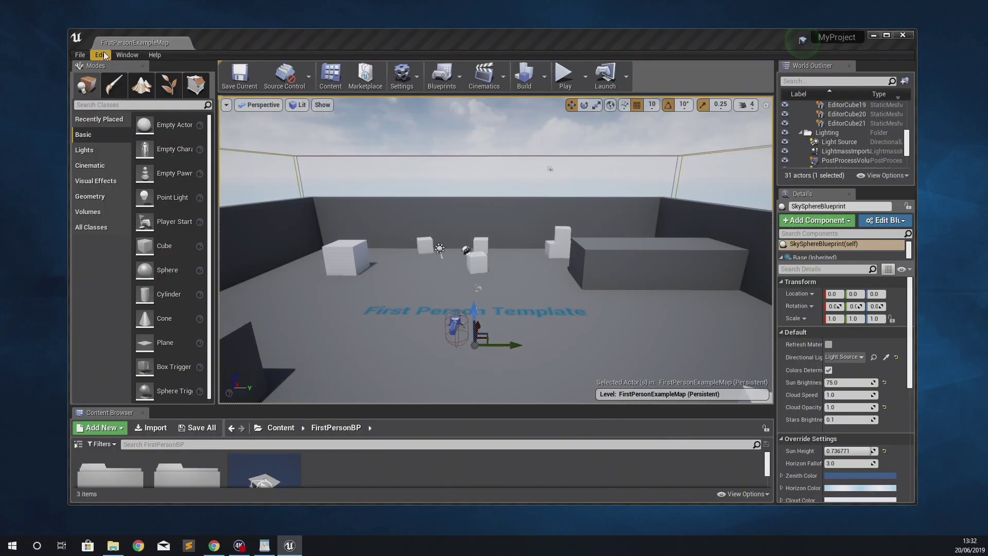
{"action": "left_click", "coordinate": [101, 55]}
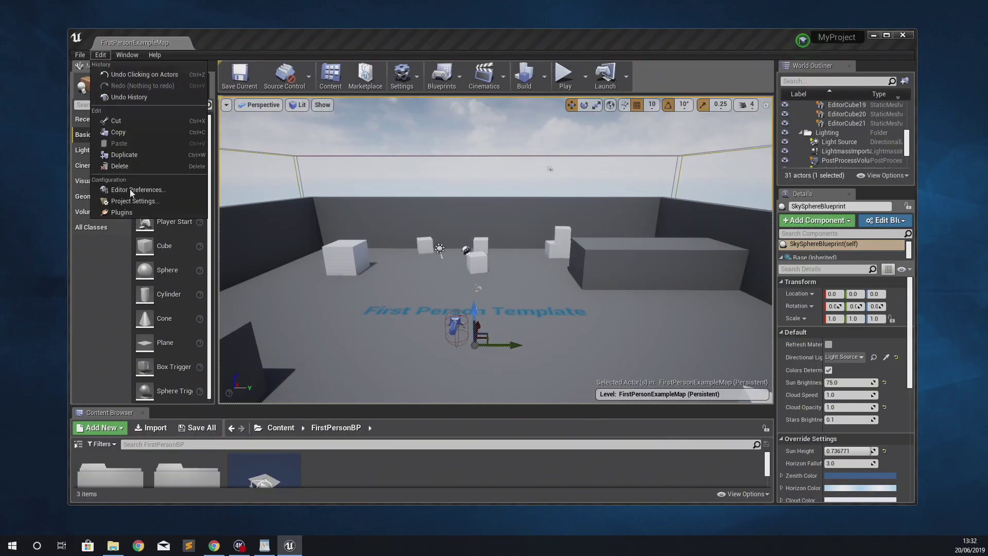
- Find 'truesky' under Installed plugins, enable TrueSky Plugin and restart the editor
{"action": "left_click", "coordinate": [126, 212]}
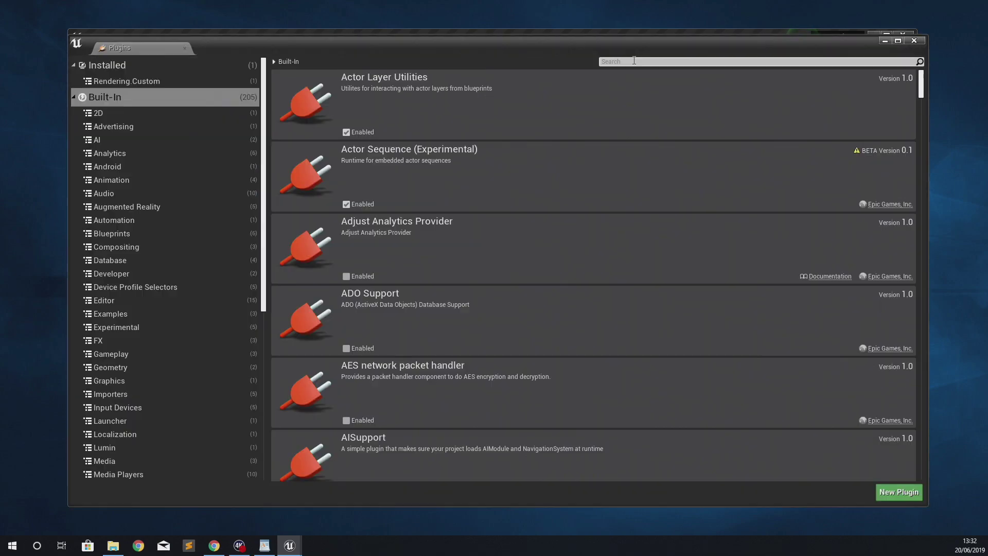
{"action": "left_click", "coordinate": [634, 61]}
{"action": "type", "text": "truesk"}
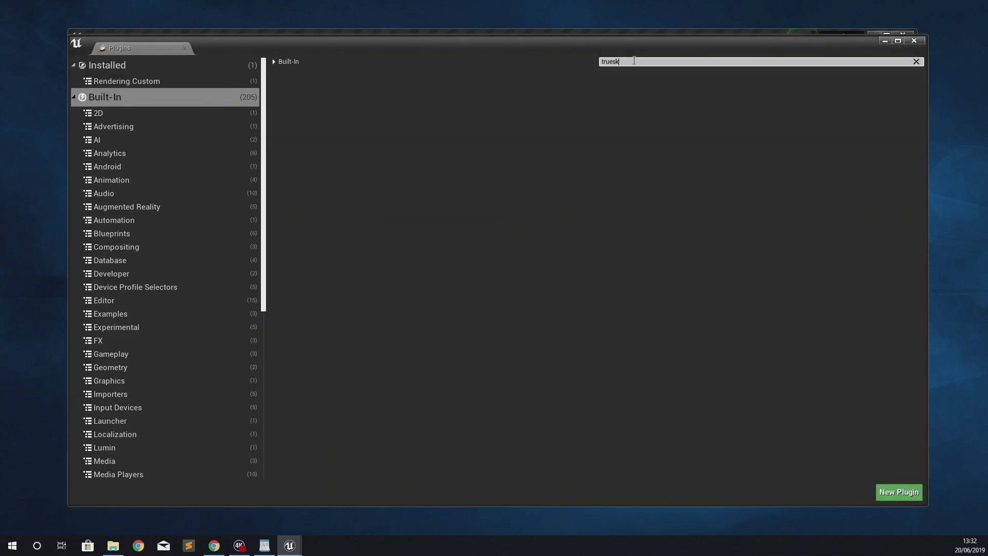
{"action": "type", "text": "y"}
{"action": "left_click", "coordinate": [146, 63]}
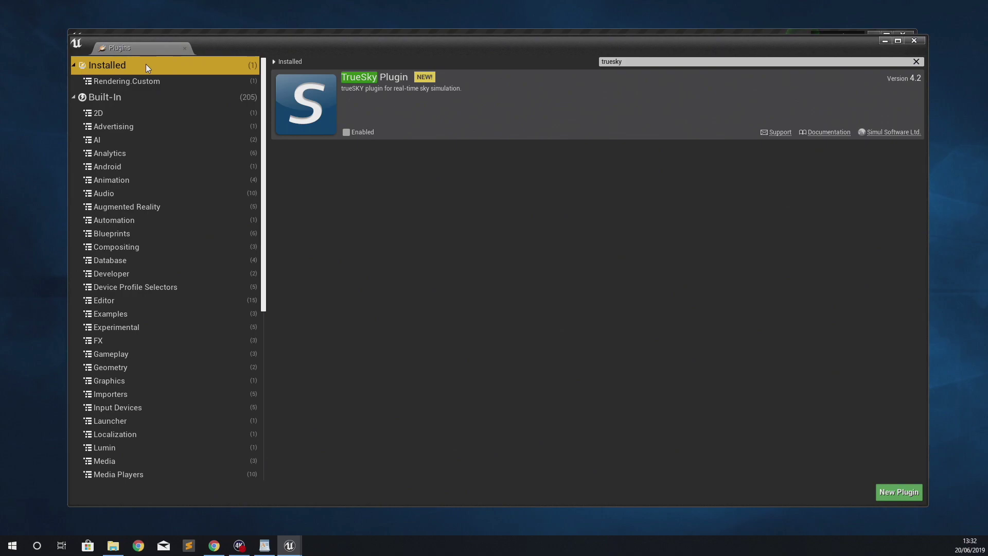
{"action": "left_click", "coordinate": [345, 132]}
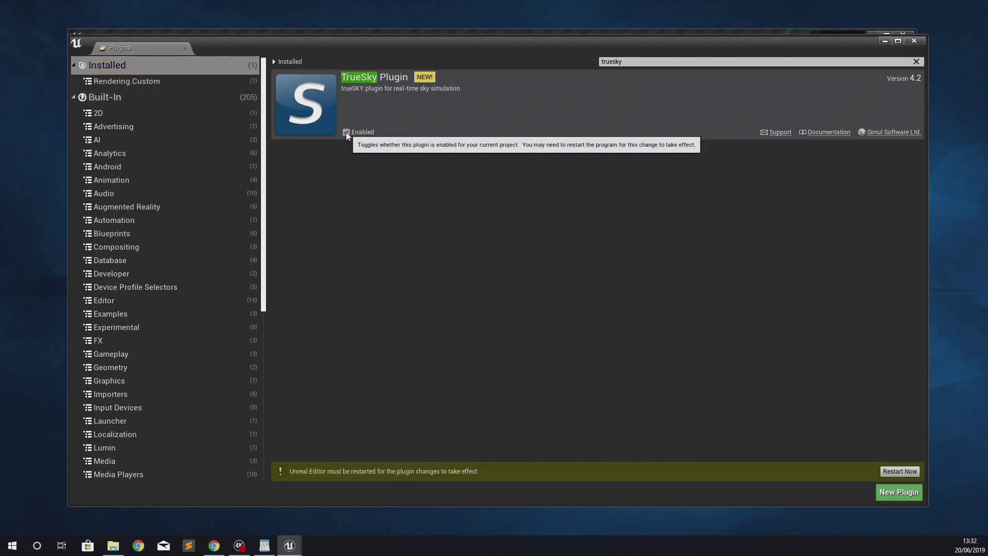
{"action": "left_click", "coordinate": [900, 471]}
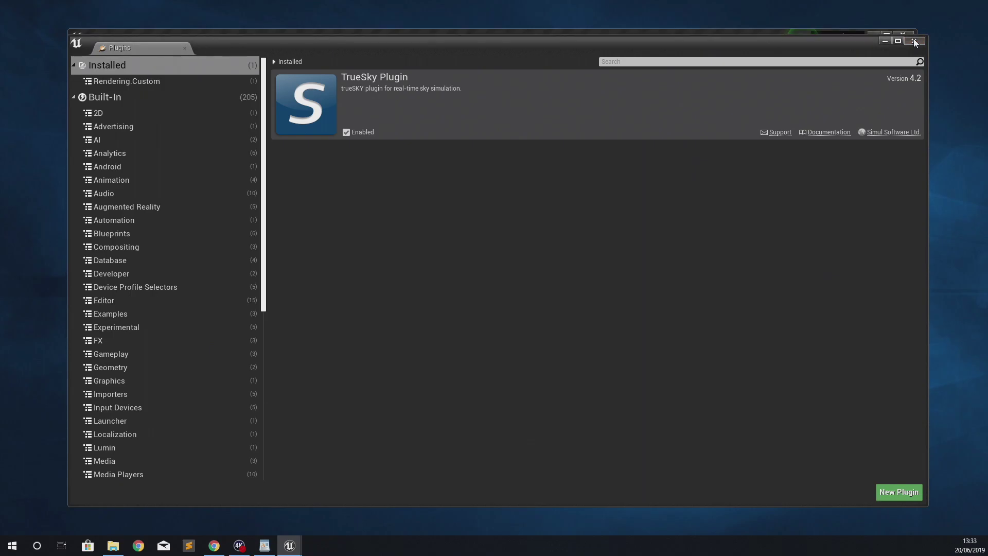
{"action": "left_click", "coordinate": [914, 42]}
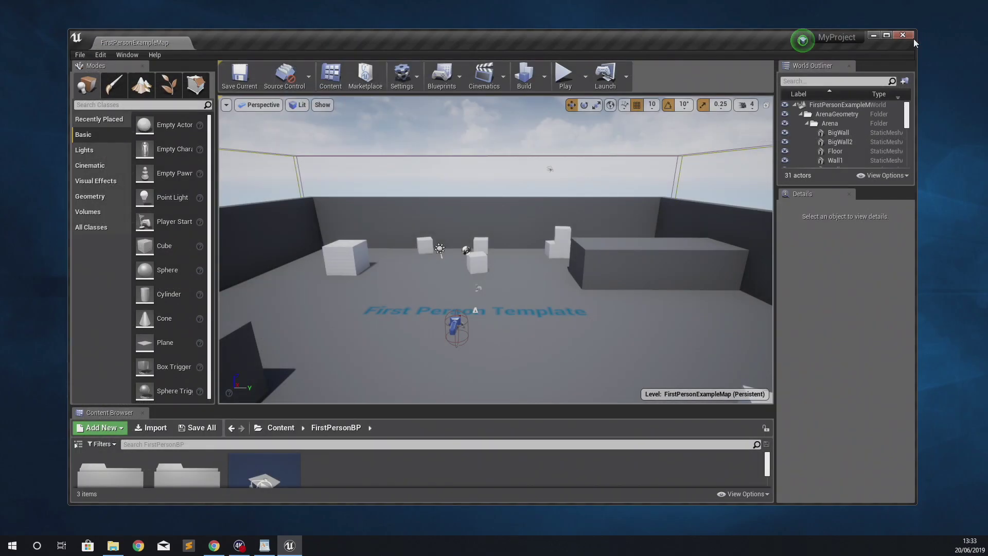
- Initialize trueSKY in FirstPersonExampleMap via Window > Initialize trueSKY, then tilt the view up to the sky
{"action": "left_click", "coordinate": [128, 55]}
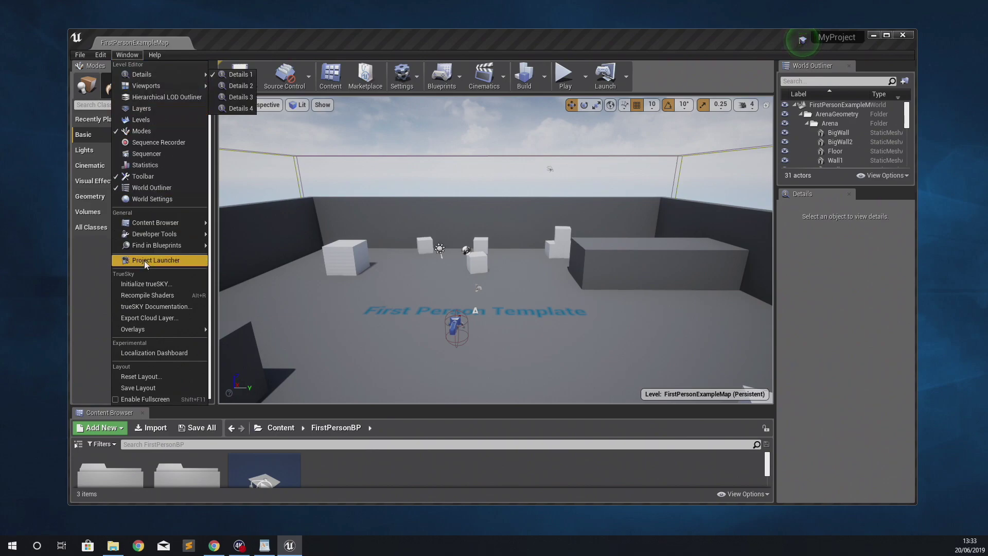
{"action": "left_click", "coordinate": [152, 284]}
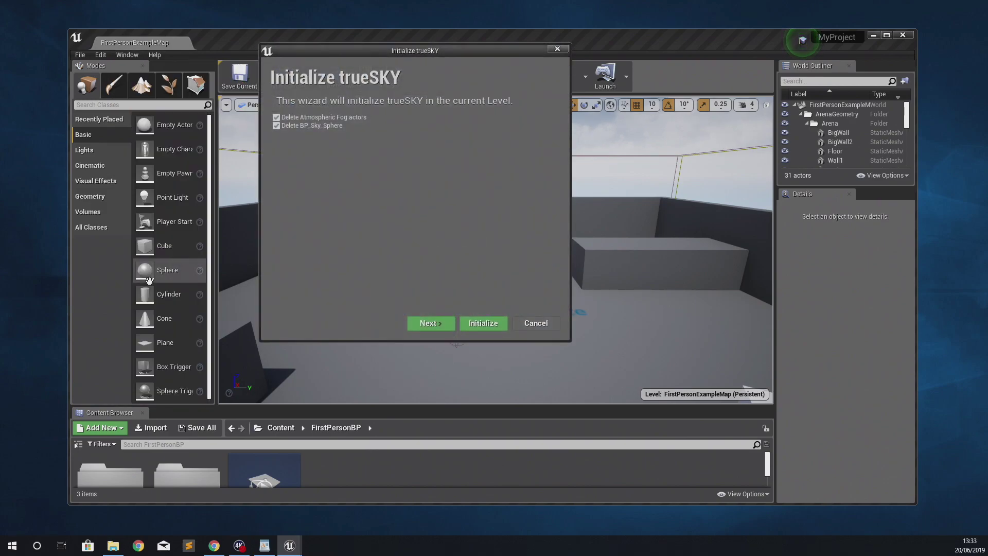
{"action": "left_click", "coordinate": [482, 324]}
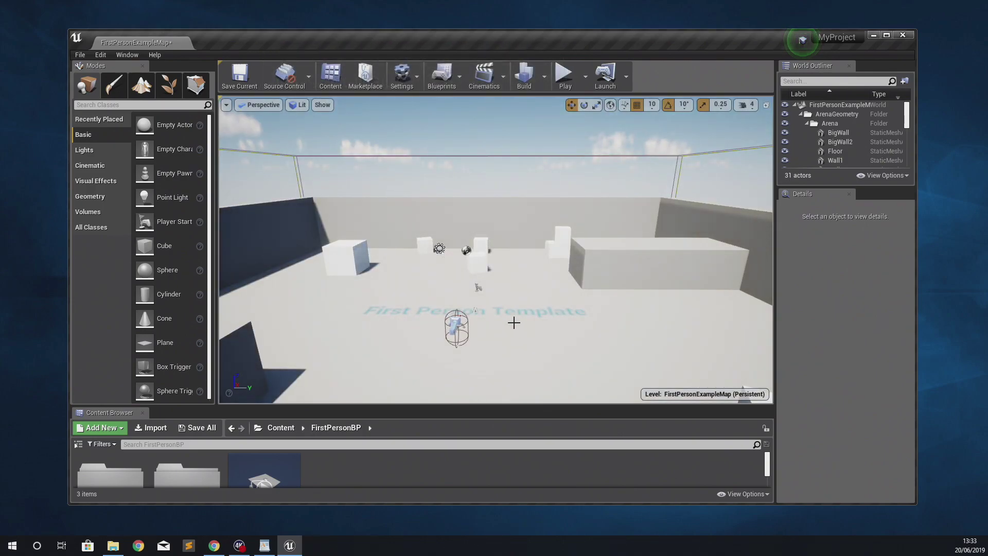
{"action": "right_click_drag", "start_coordinate": [524, 283], "coordinate": [524, 284]}
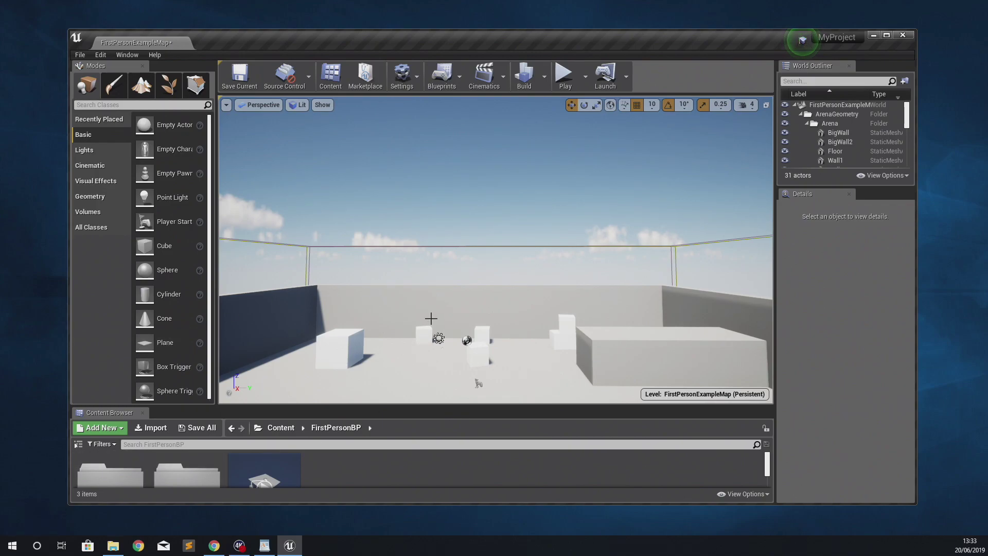
{"action": "right_click_drag", "start_coordinate": [430, 322], "coordinate": [431, 322]}
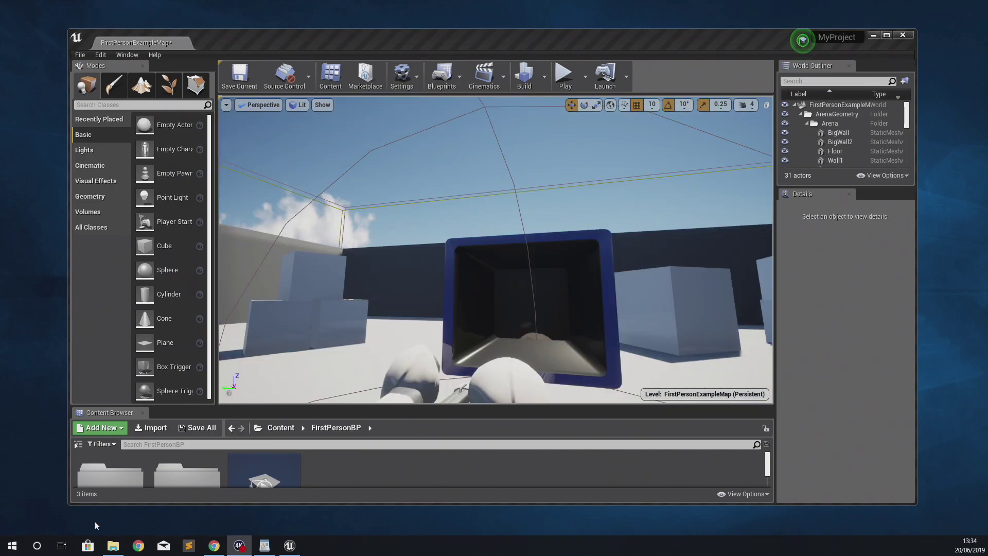
{"action": "left_click", "coordinate": [828, 81]}
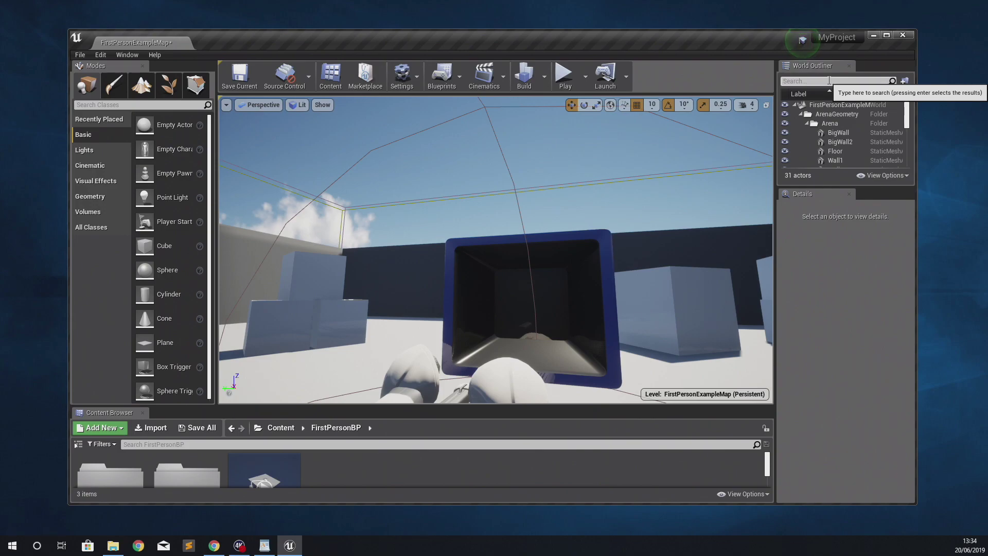
- Select TrueSkySequenceActor via an Outliner search for 'sequence' and open its TrueSkySequenceCumulus Active Sequence
{"action": "type", "text": "sequ"}
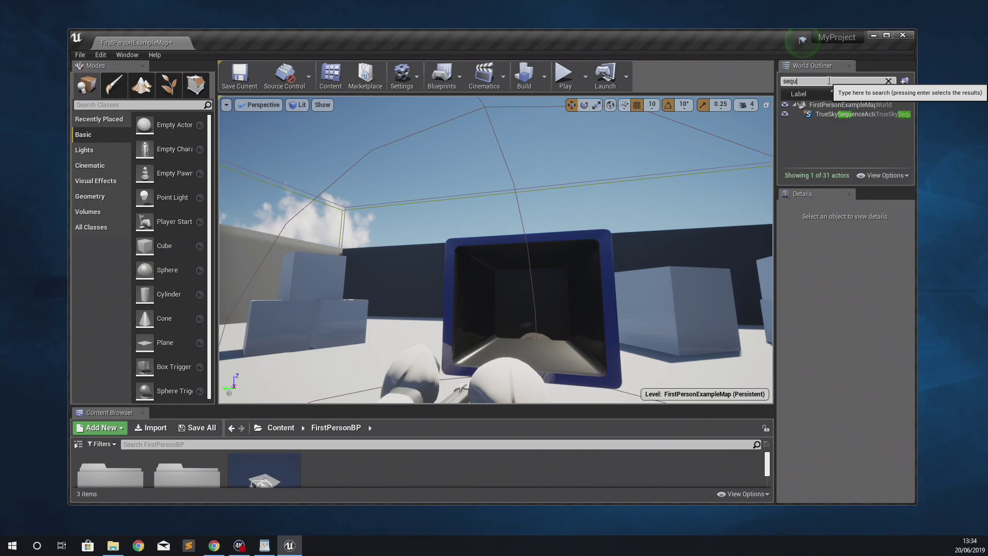
{"action": "type", "text": "ence"}
{"action": "left_click", "coordinate": [826, 113]}
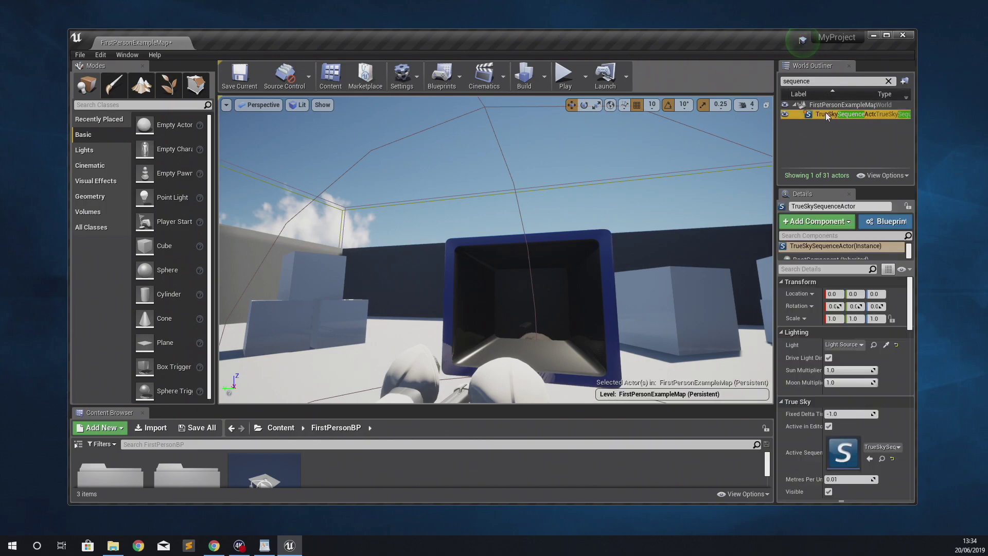
{"action": "left_click", "coordinate": [803, 269]}
{"action": "type", "text": "true sky"}
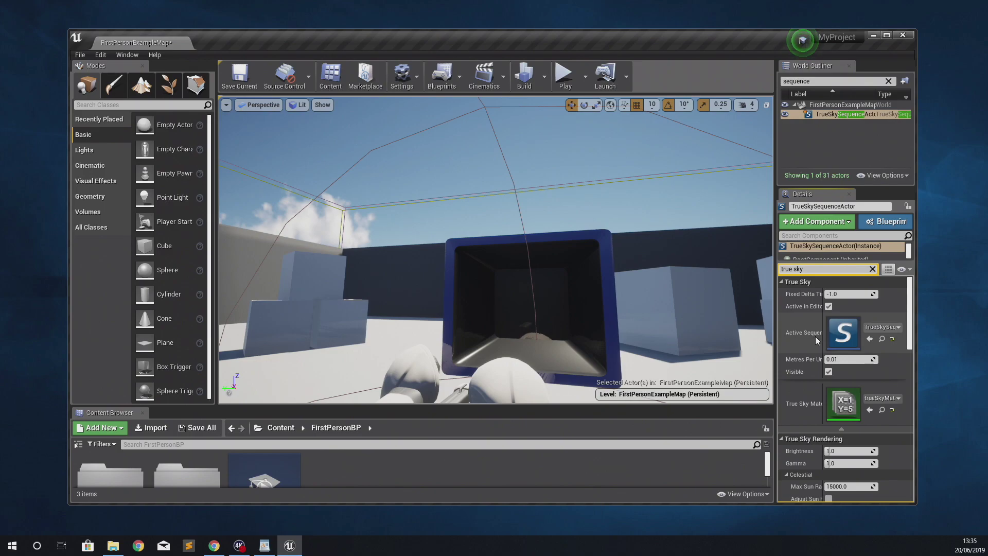
{"action": "double_click", "coordinate": [844, 337]}
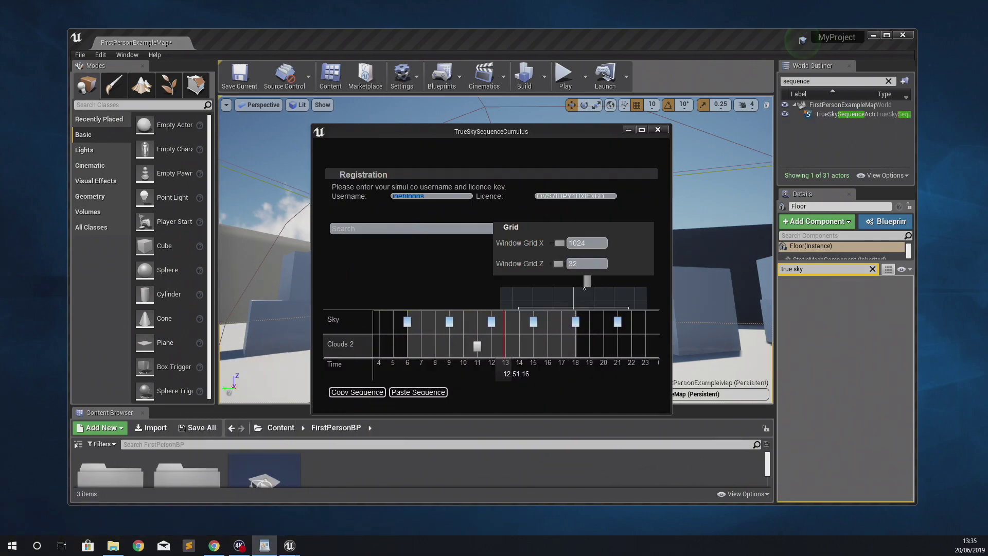
- Paste the username from the WordPad notes into the trueSKY Registration Username field, then select the licence key
{"action": "left_click", "coordinate": [264, 546]}
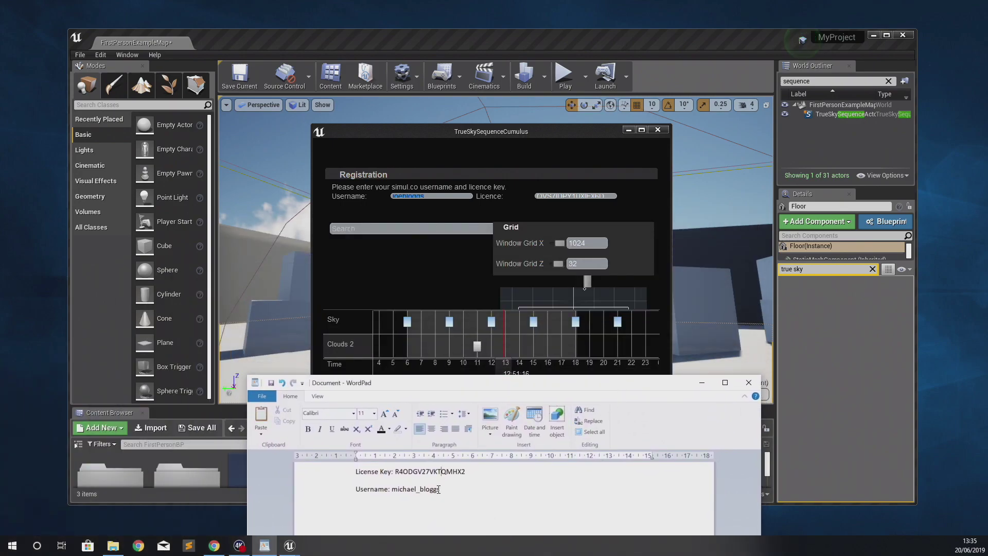
{"action": "left_click_drag", "start_coordinate": [438, 489], "coordinate": [393, 490]}
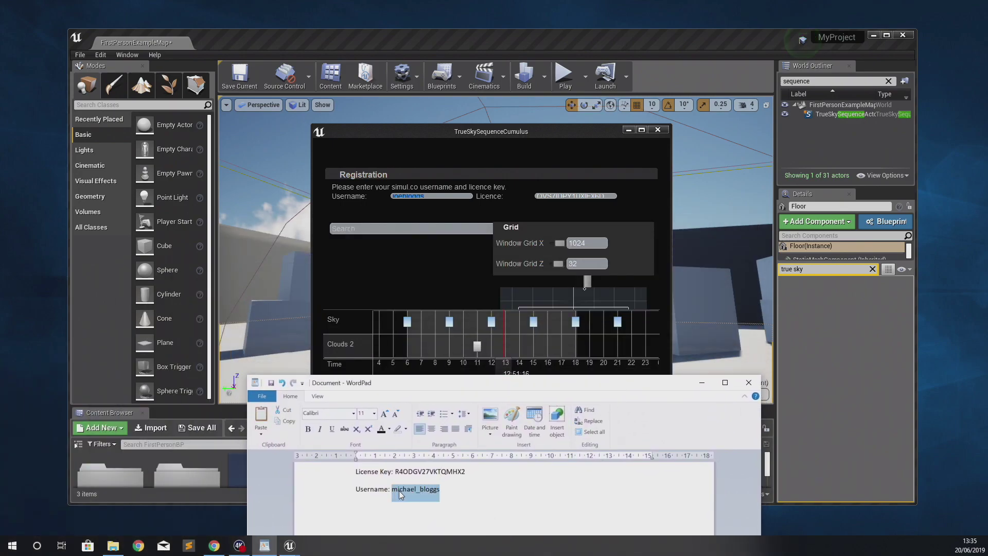
{"action": "right_click", "coordinate": [401, 493]}
{"action": "left_click", "coordinate": [422, 438]}
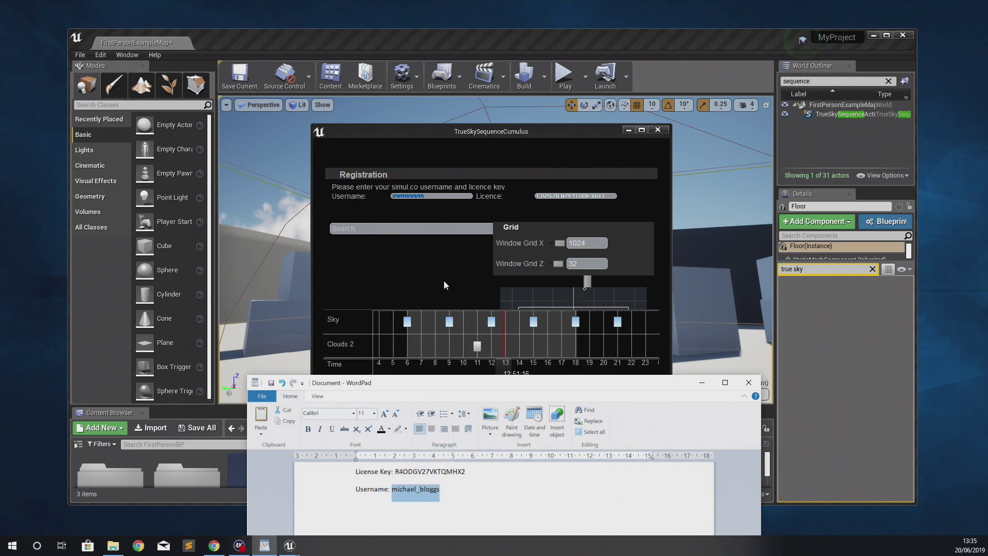
{"action": "left_click", "coordinate": [417, 195]}
{"action": "right_click", "coordinate": [419, 195]}
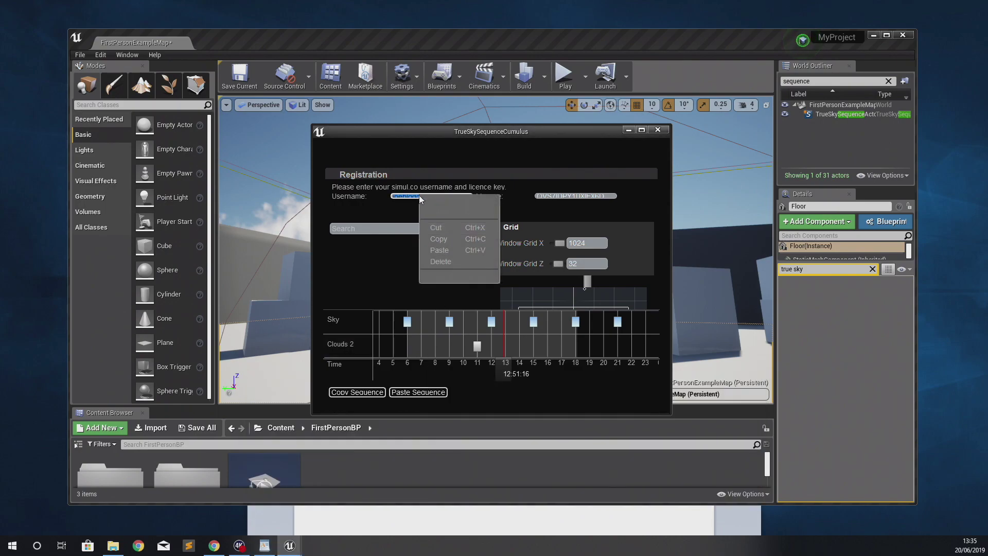
{"action": "left_click", "coordinate": [443, 241]}
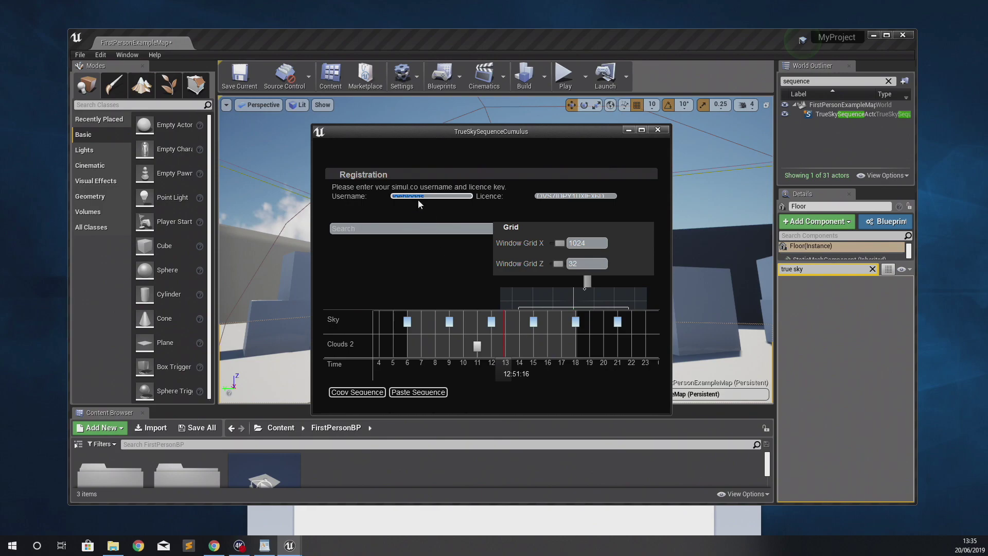
{"action": "left_click", "coordinate": [424, 518]}
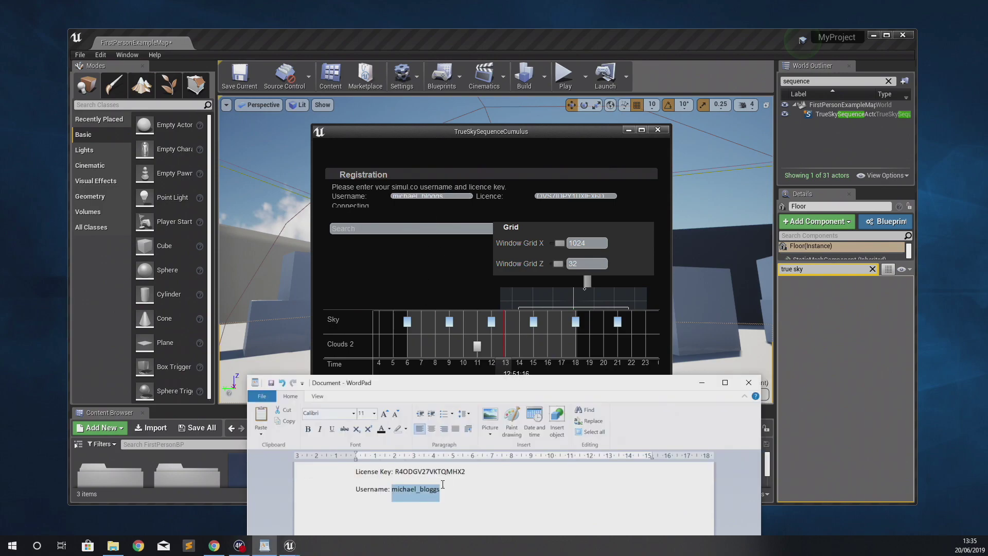
{"action": "left_click_drag", "start_coordinate": [472, 471], "coordinate": [395, 471]}
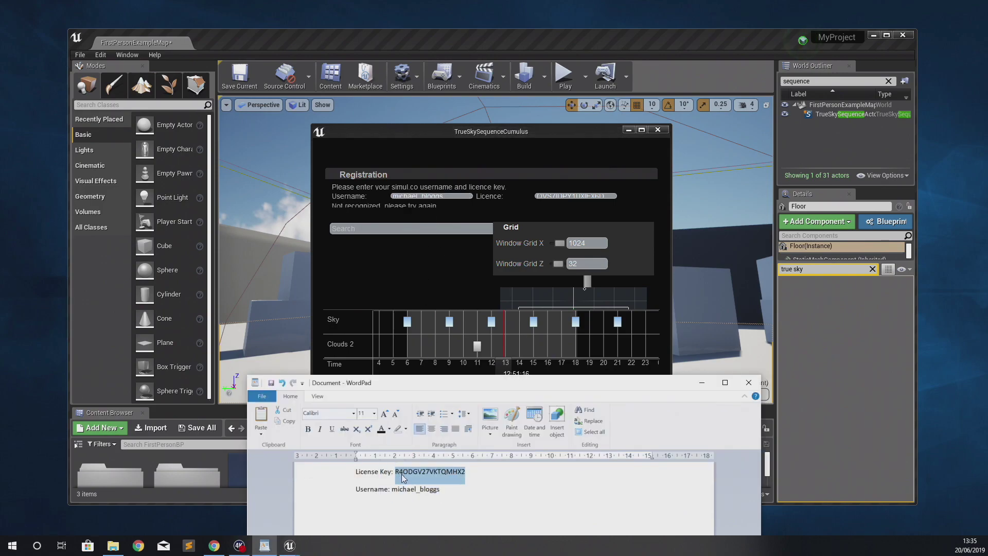